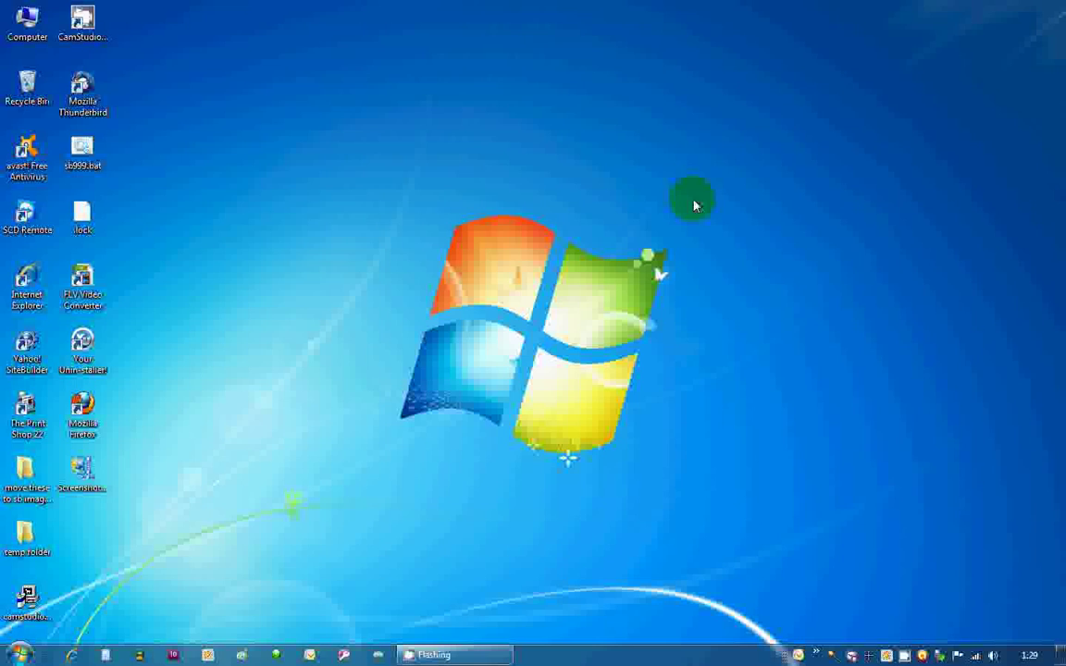
Open Internet Explorer and go to the Latest Tips page of the bookmarked Sacramento Computer Doctor site.
{"action": "left_click", "coordinate": [74, 655]}
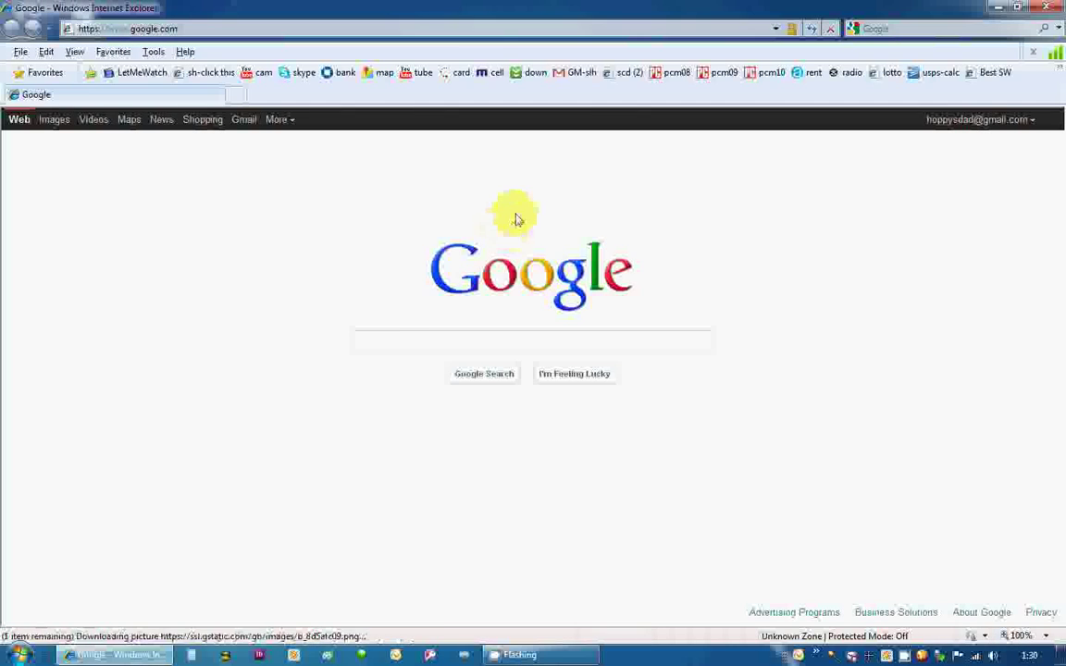
{"action": "left_click", "coordinate": [122, 53]}
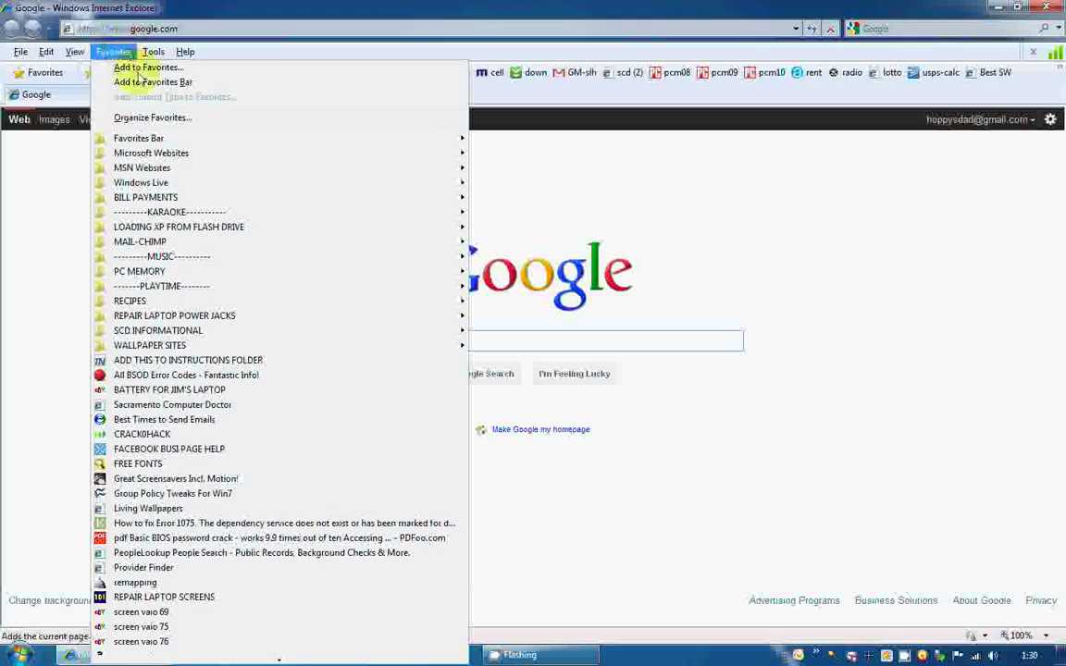
{"action": "left_click", "coordinate": [174, 409]}
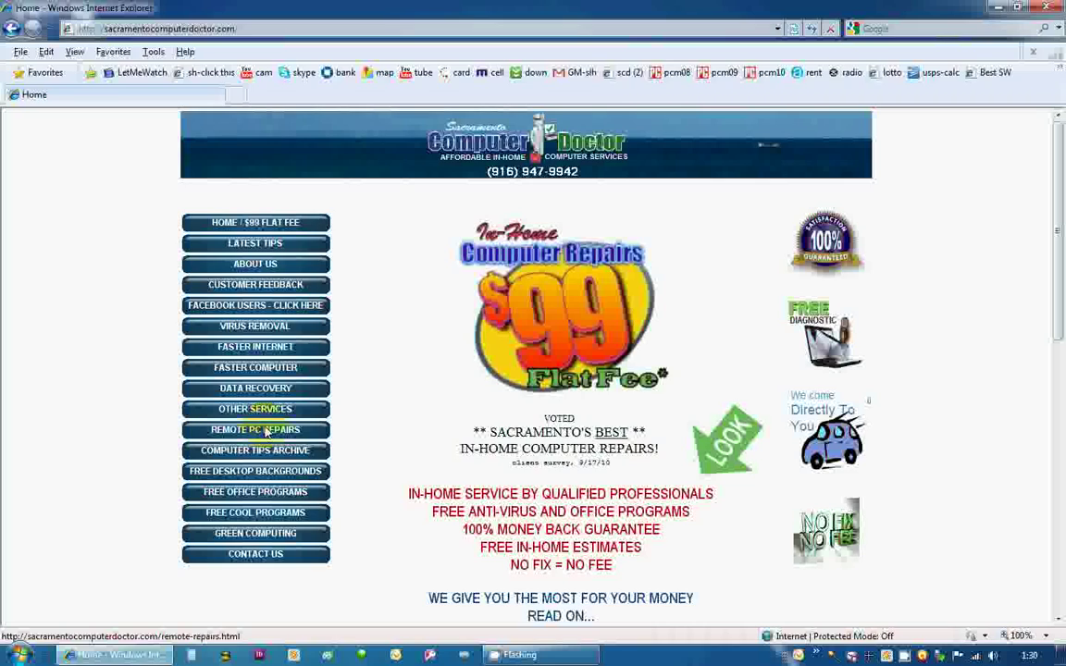
{"action": "left_click", "coordinate": [274, 246]}
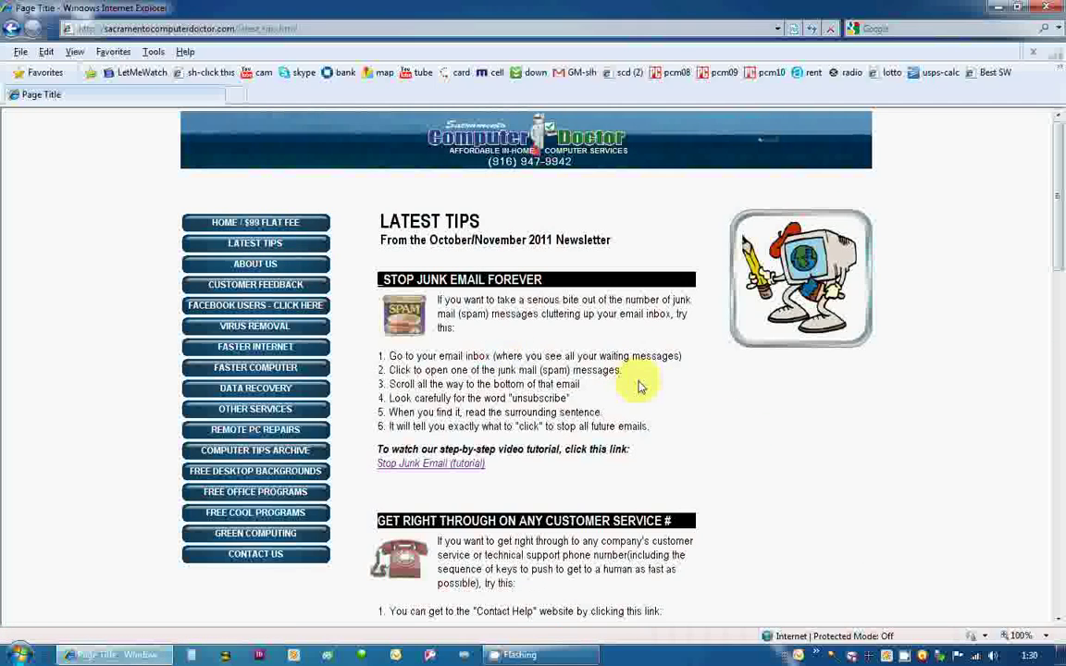
Follow the Download Screenshot Captor link in the article on taking a snapshot of the screen.
{"action": "scroll", "coordinate": [637, 387], "scroll_direction": "down", "scroll_amount": 2}
{"action": "scroll", "coordinate": [633, 389], "scroll_direction": "down", "scroll_amount": 2}
{"action": "scroll", "coordinate": [633, 389], "scroll_direction": "down", "scroll_amount": 3}
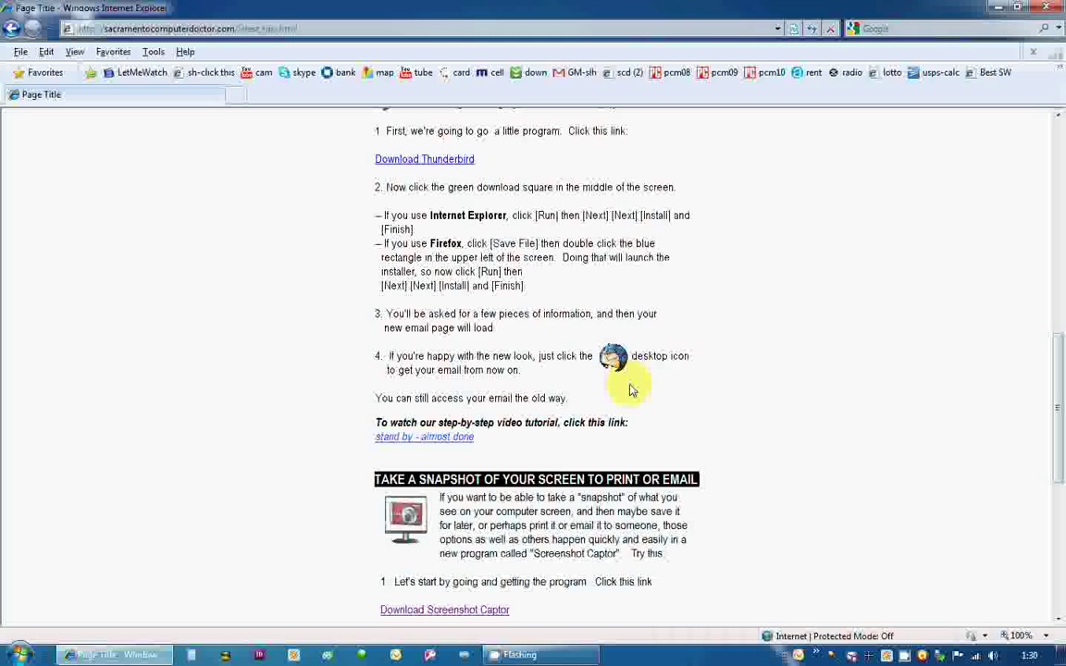
{"action": "scroll", "coordinate": [629, 389], "scroll_direction": "down", "scroll_amount": 3}
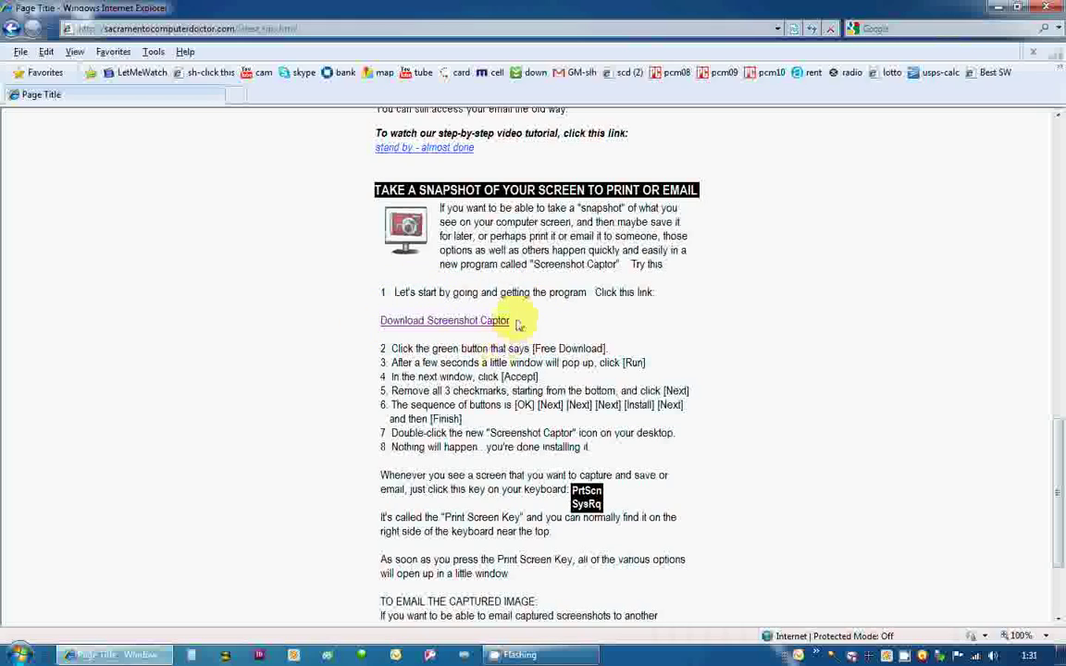
{"action": "left_click", "coordinate": [443, 322]}
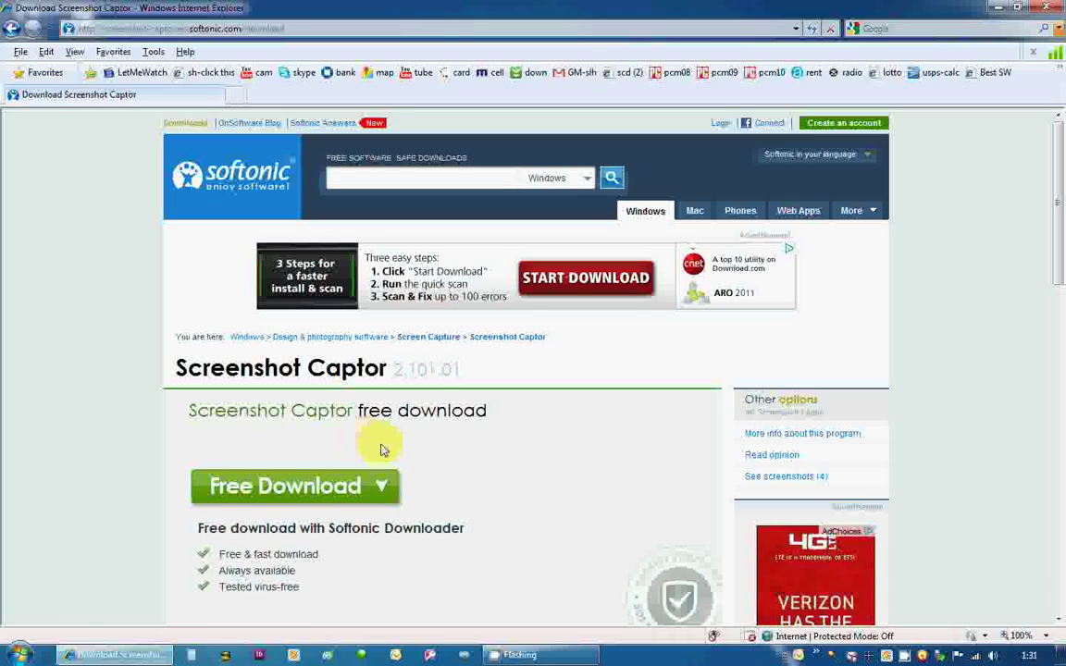
Start the free Screenshot Captor download from Softonic, minimize the browser and run SoftonicDownloader_for_screenshot-captor.exe.
{"action": "left_click", "coordinate": [312, 488]}
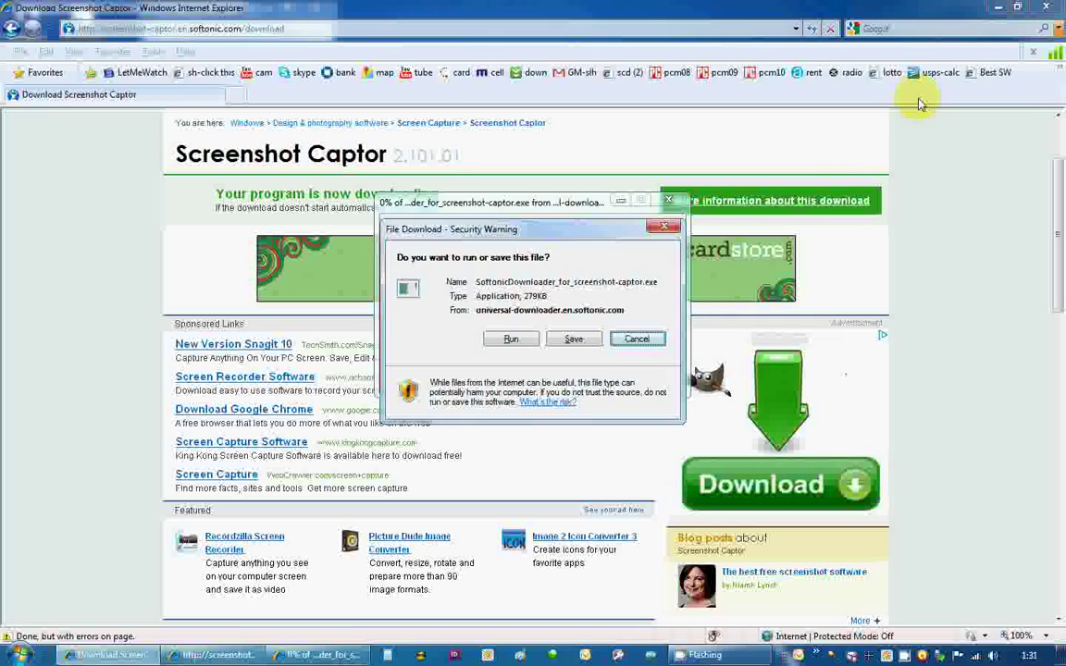
{"action": "left_click", "coordinate": [999, 7]}
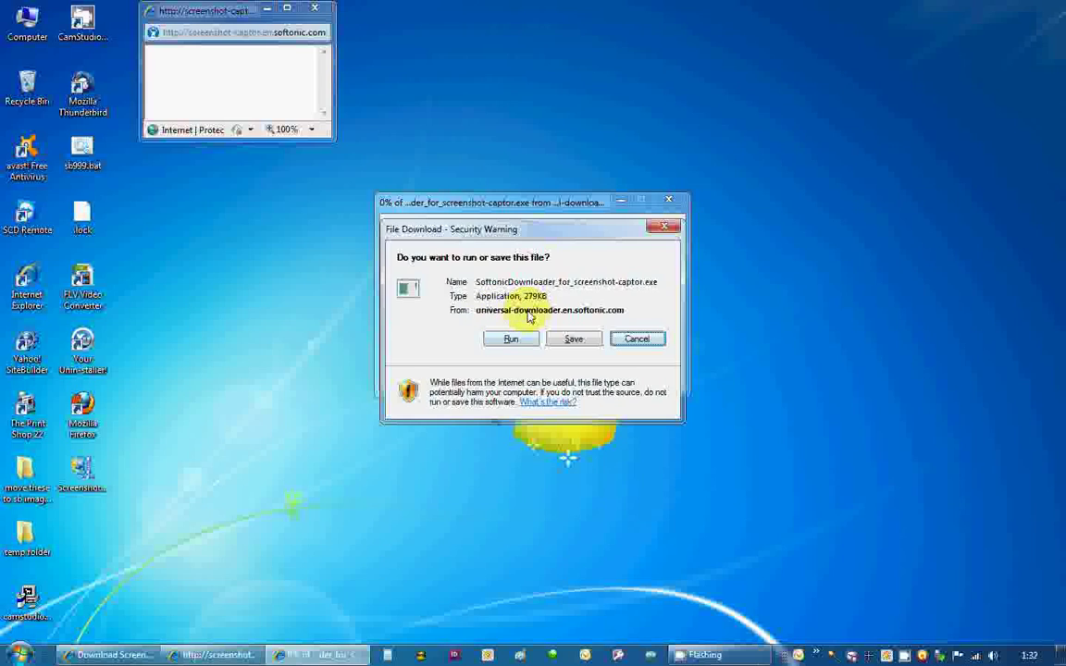
{"action": "left_click", "coordinate": [515, 339]}
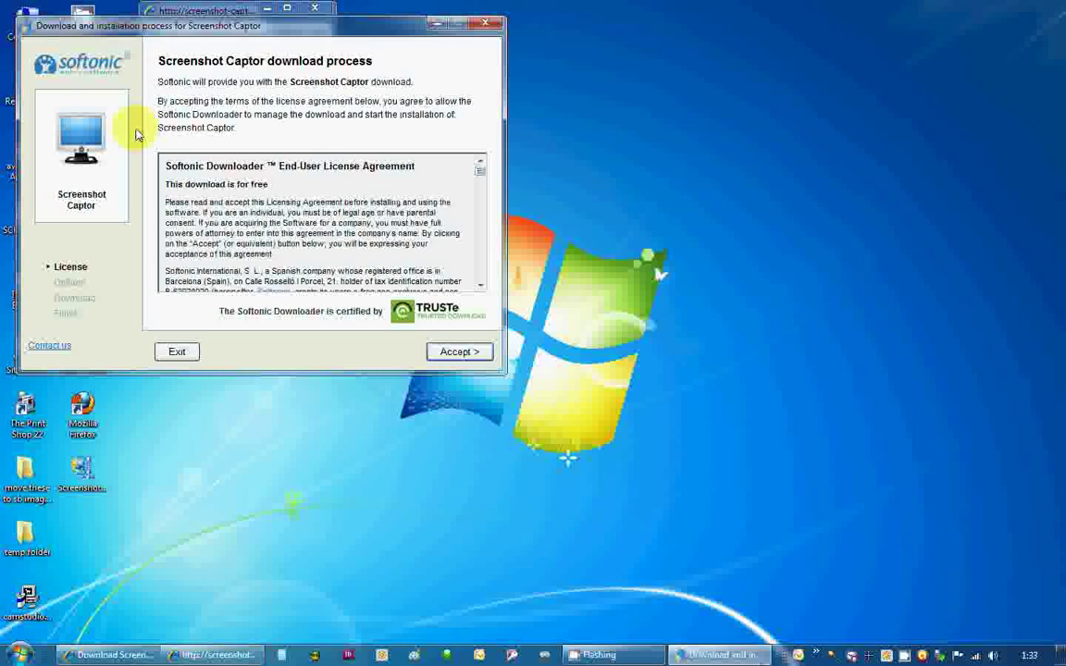
Accept the Softonic license and continue with the StartNow toolbar, MSN home page and Bing search provider options all deselected.
{"action": "left_click", "coordinate": [463, 352]}
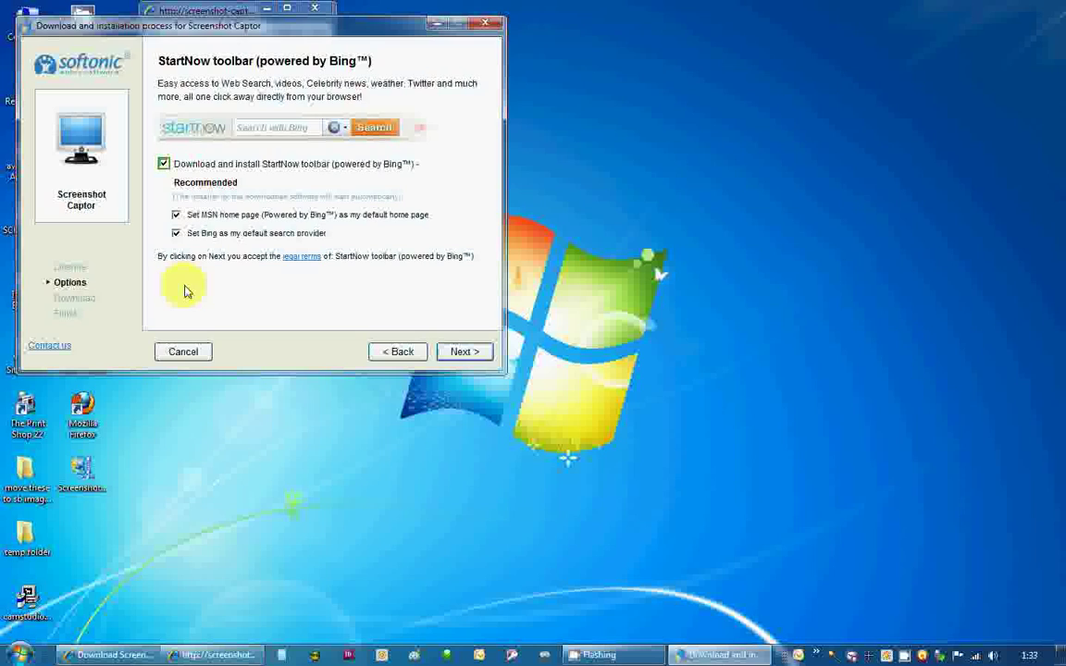
{"action": "left_click", "coordinate": [176, 213]}
{"action": "left_click", "coordinate": [176, 213]}
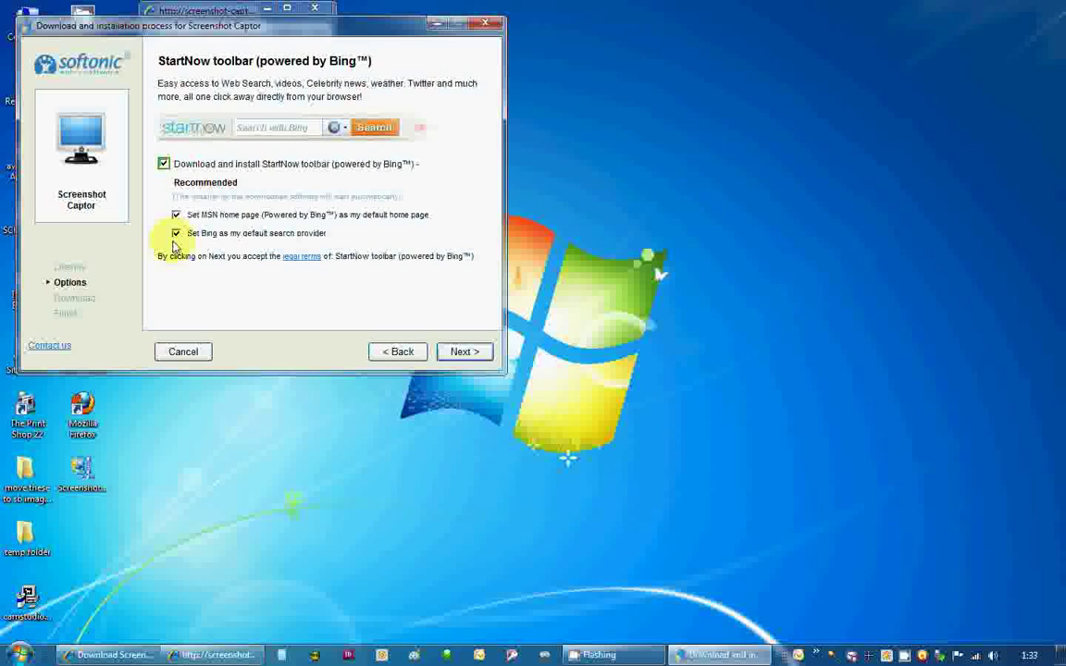
{"action": "left_click", "coordinate": [176, 235]}
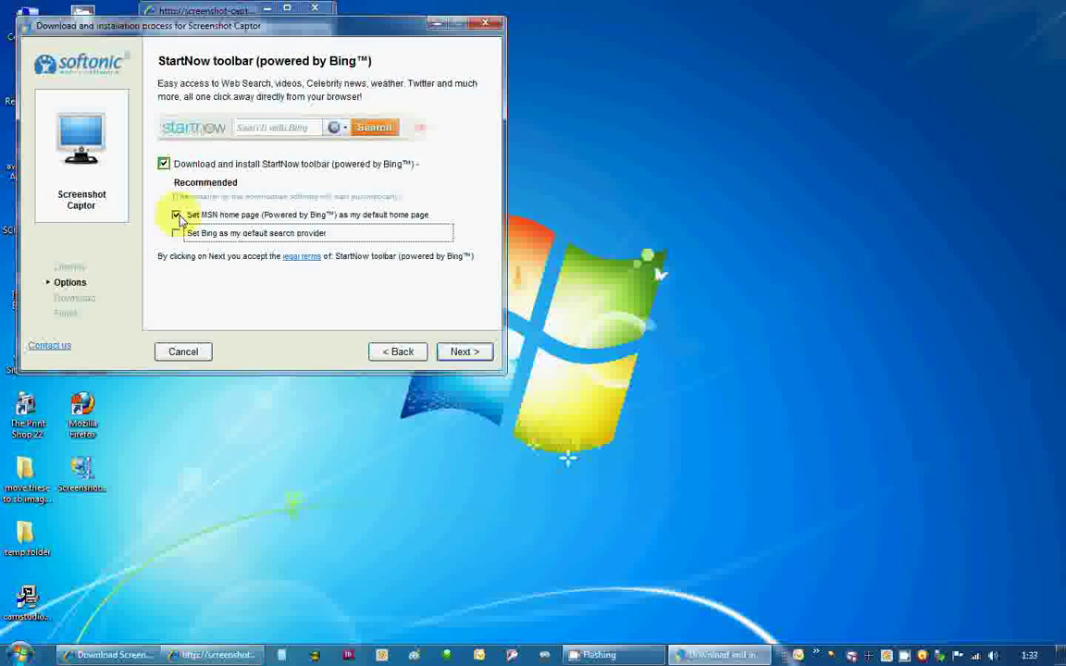
{"action": "left_click", "coordinate": [175, 214]}
{"action": "left_click", "coordinate": [164, 163]}
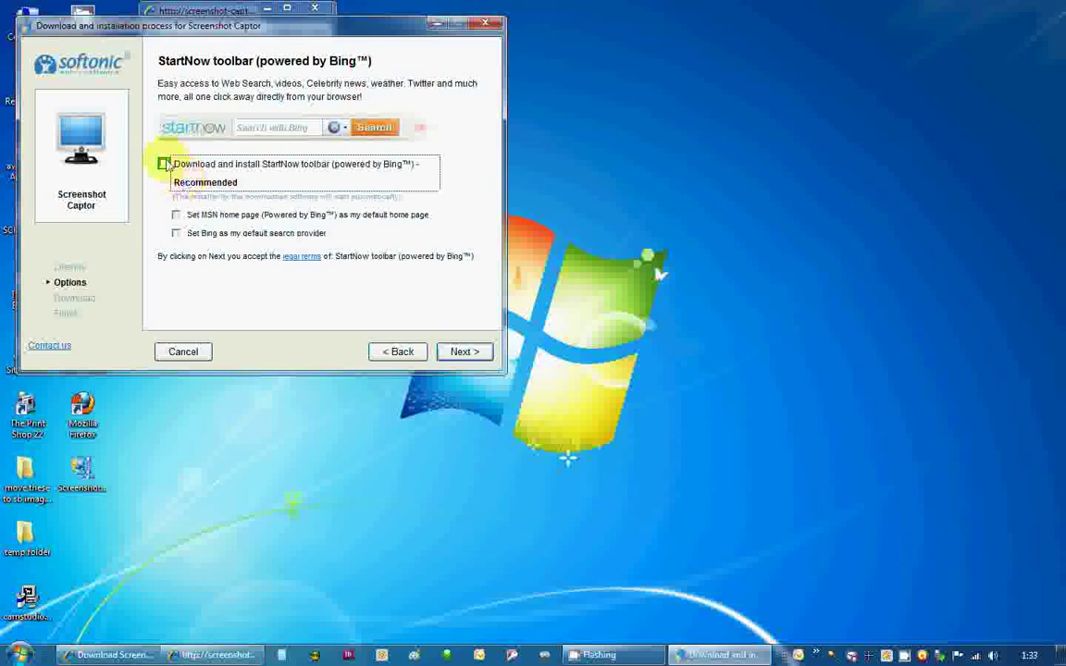
{"action": "left_click", "coordinate": [452, 352]}
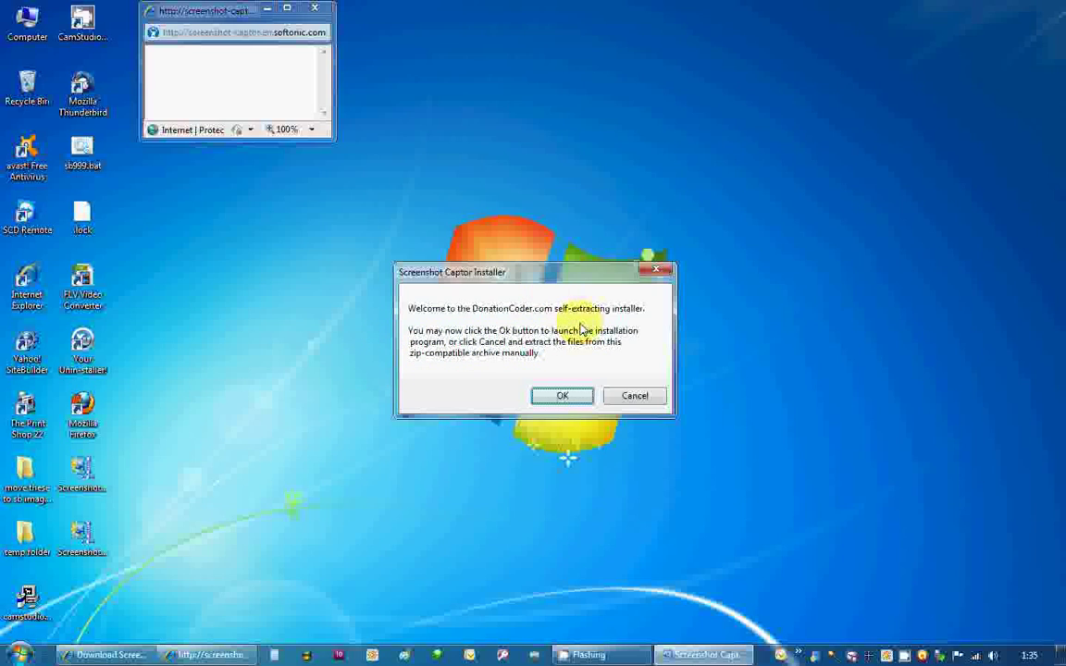
Install ScreenshotCaptor into the existing C:\Program Files\ScreenshotCaptor folder with the ScreenshotCaptor Start Menu folder and a desktop icon.
{"action": "left_click", "coordinate": [548, 403]}
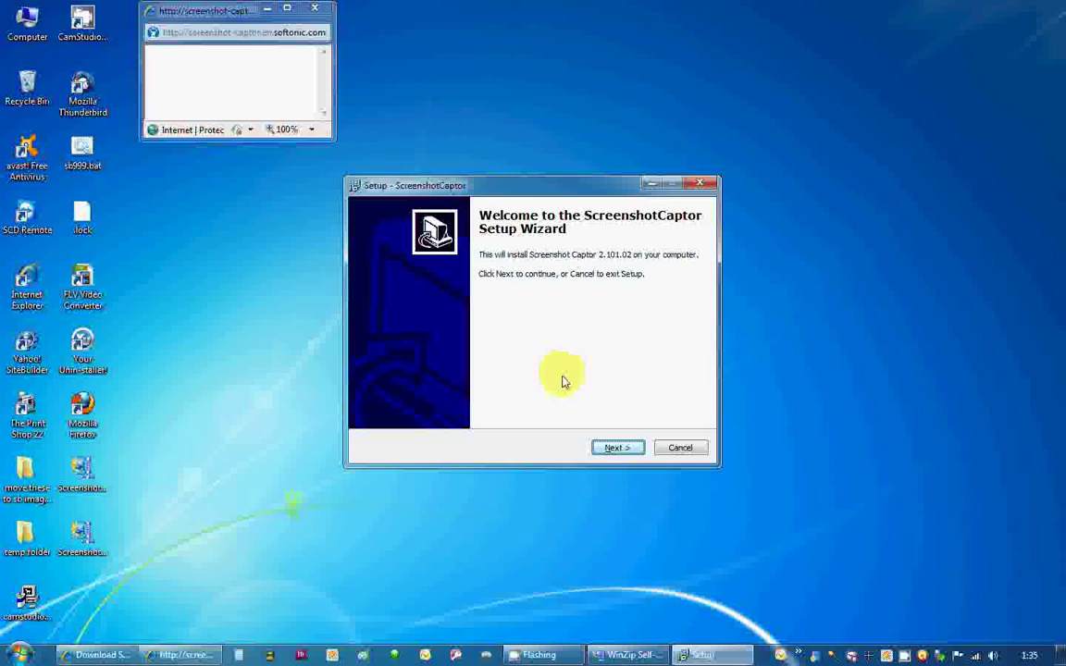
{"action": "left_click", "coordinate": [624, 451]}
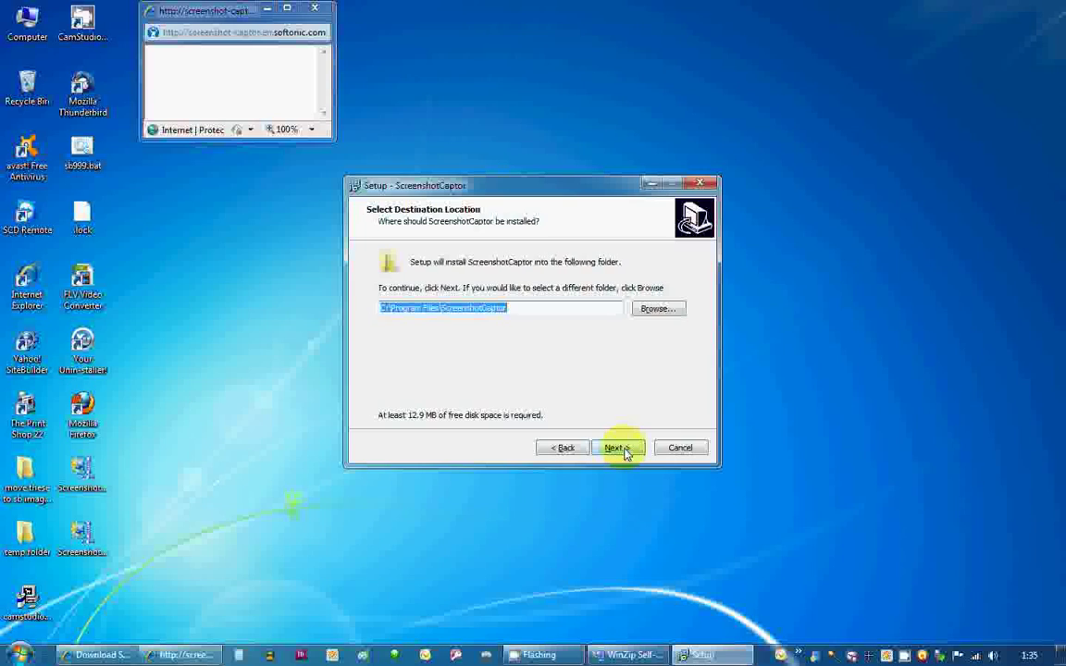
{"action": "left_click", "coordinate": [616, 447]}
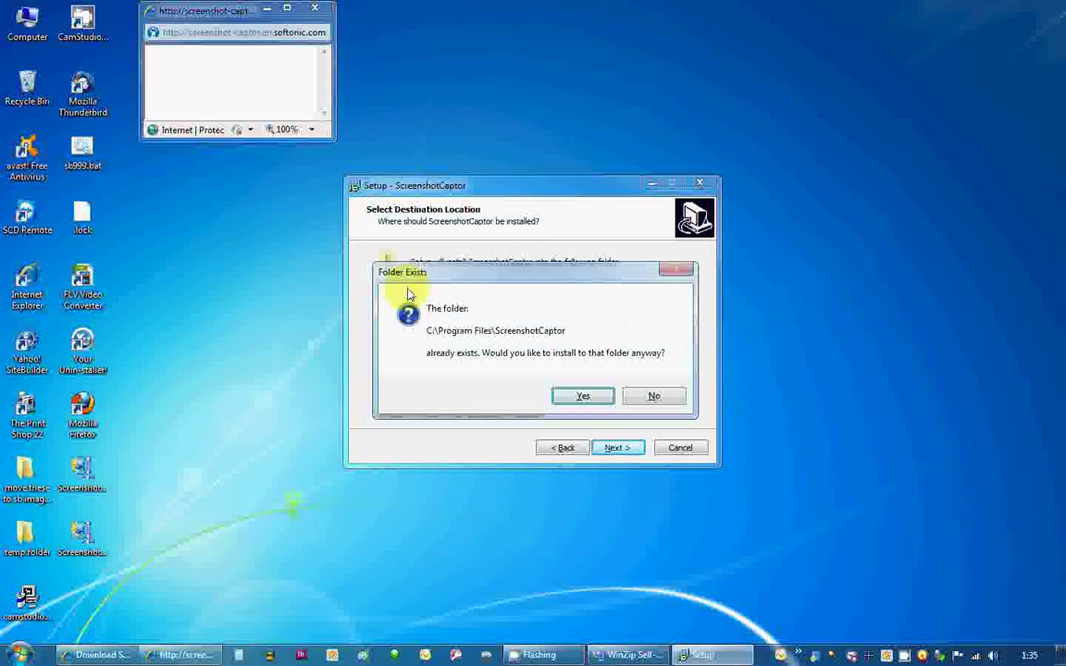
{"action": "left_click", "coordinate": [585, 400]}
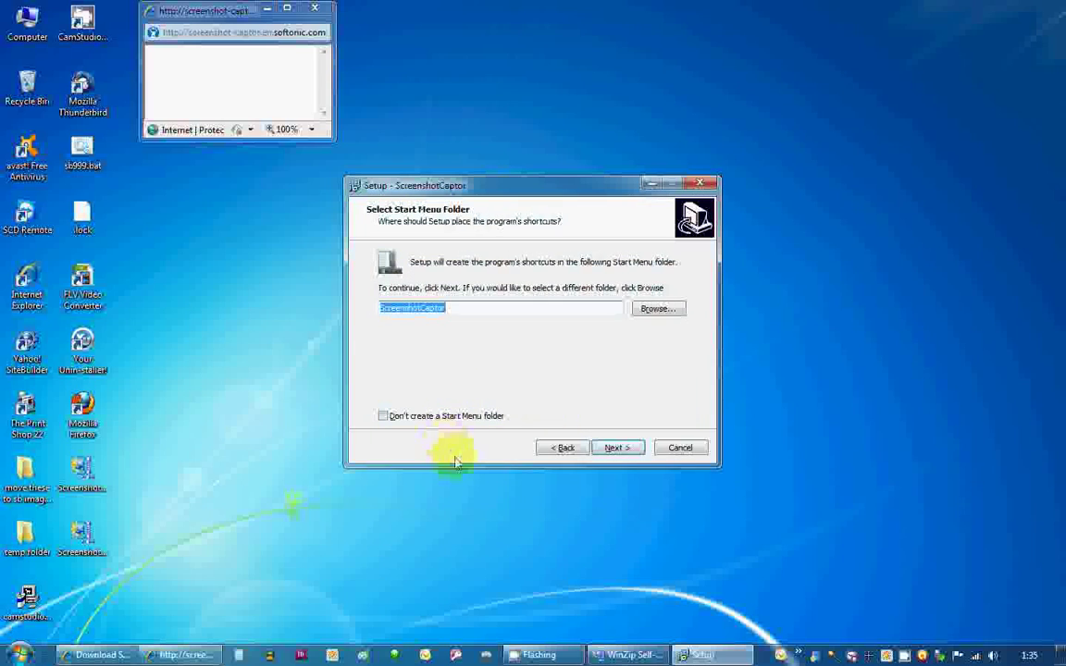
{"action": "left_click", "coordinate": [603, 450]}
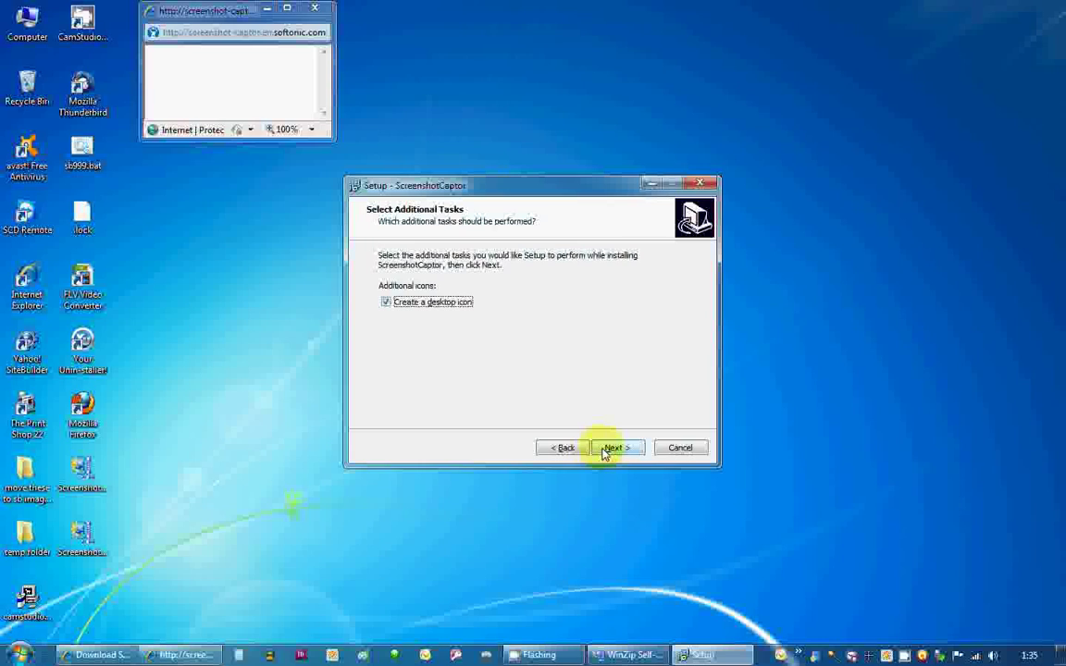
{"action": "left_click", "coordinate": [603, 450]}
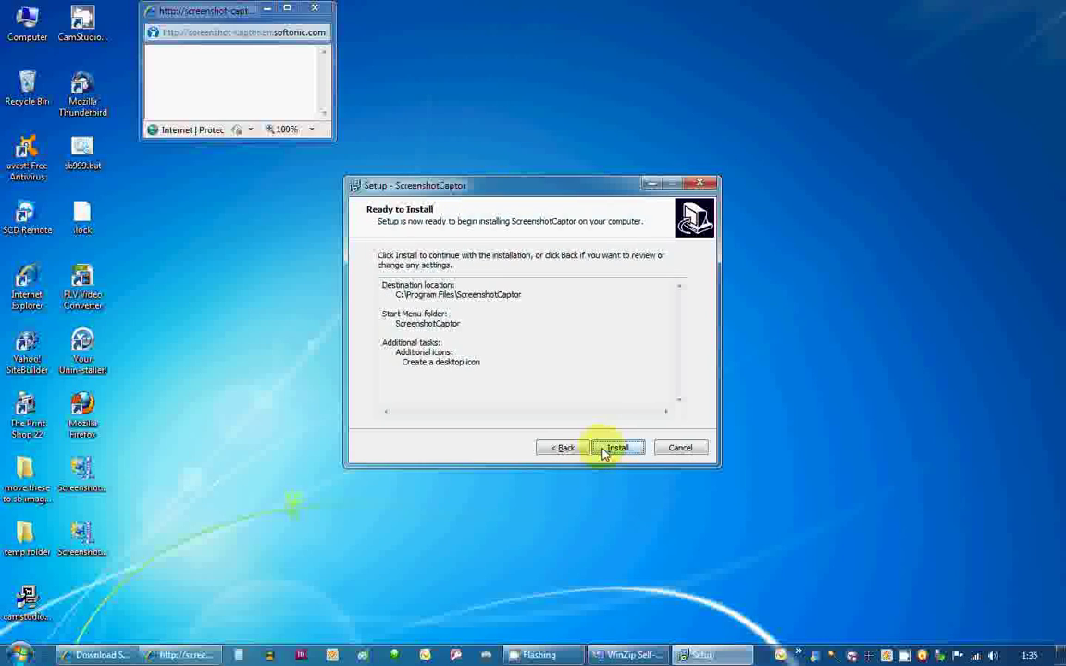
{"action": "left_click", "coordinate": [603, 449]}
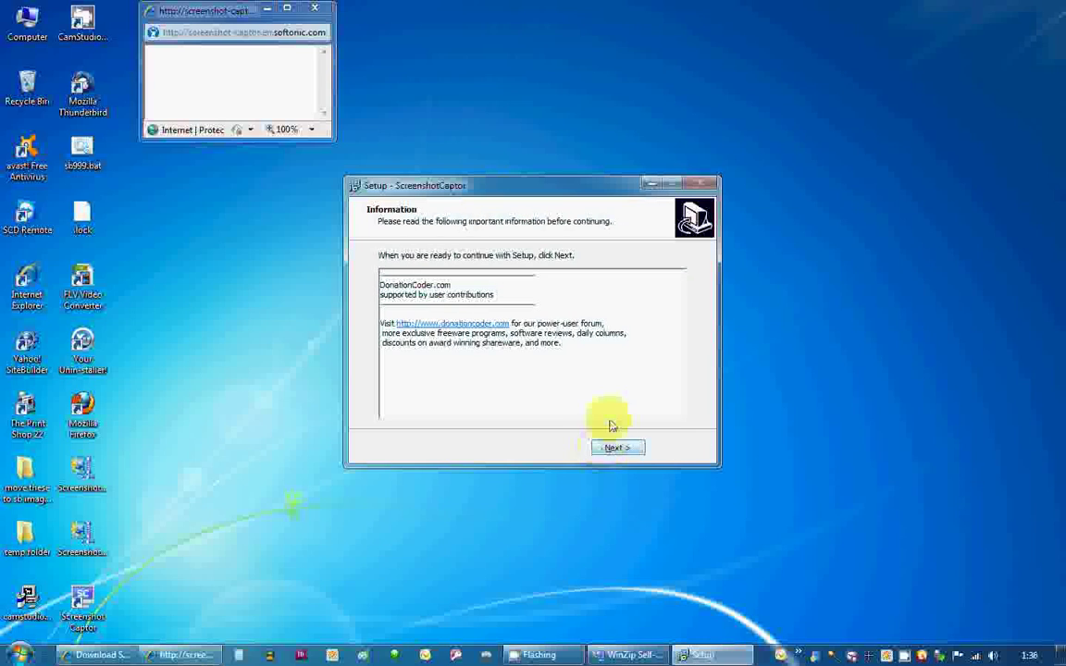
Finish the ScreenshotCaptor setup without visiting the program web site, and exit the Softonic downloader.
{"action": "left_click", "coordinate": [615, 449]}
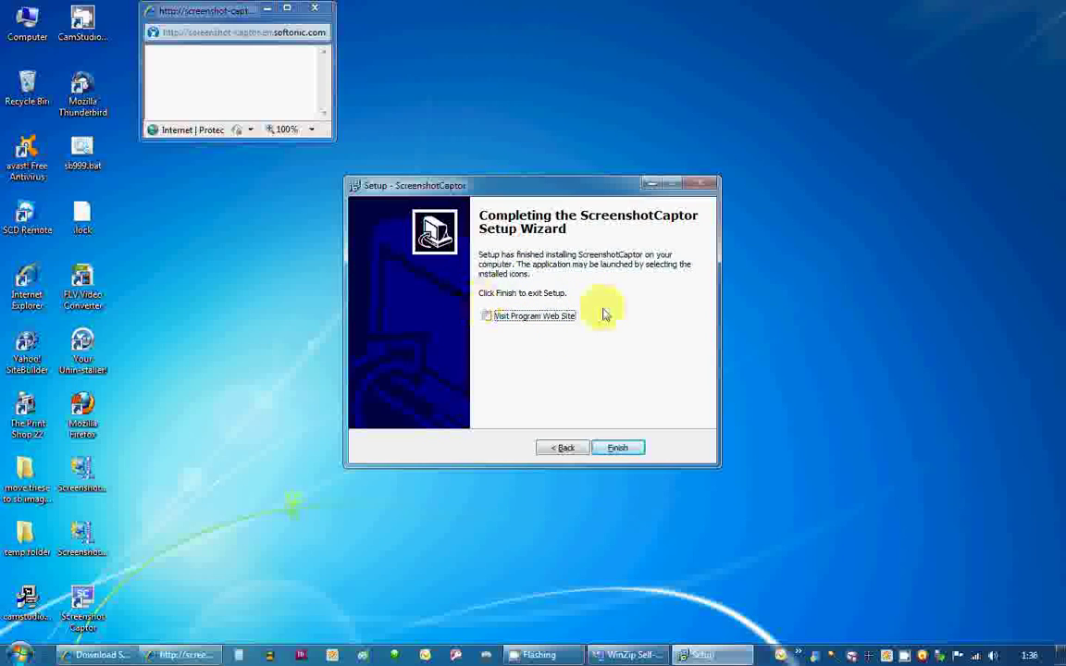
{"action": "left_click", "coordinate": [614, 449]}
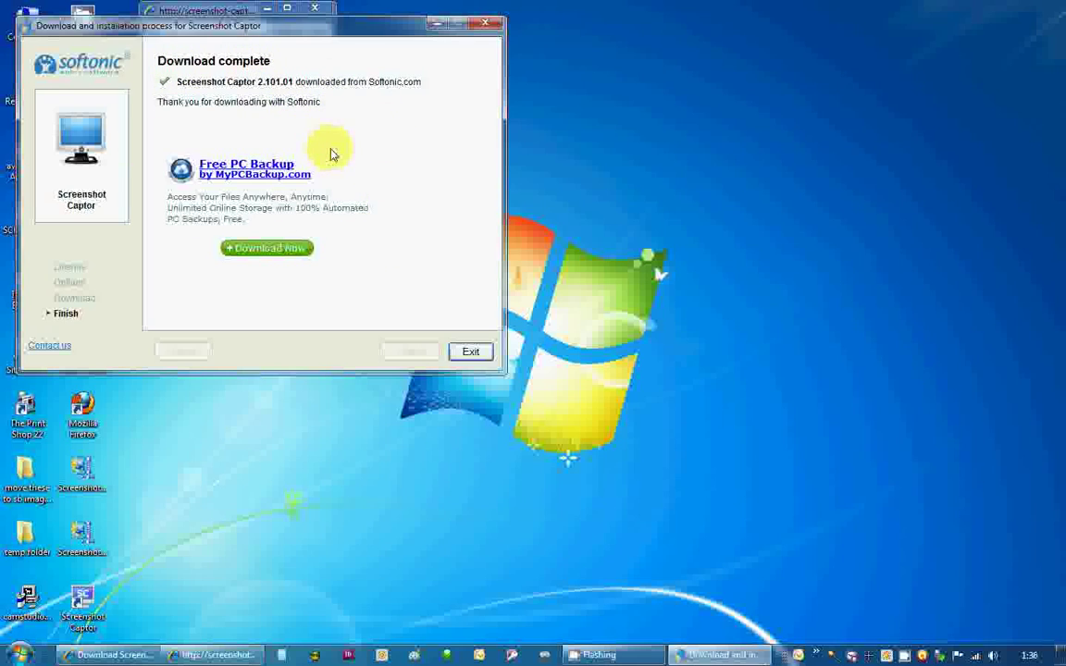
{"action": "left_click", "coordinate": [472, 353]}
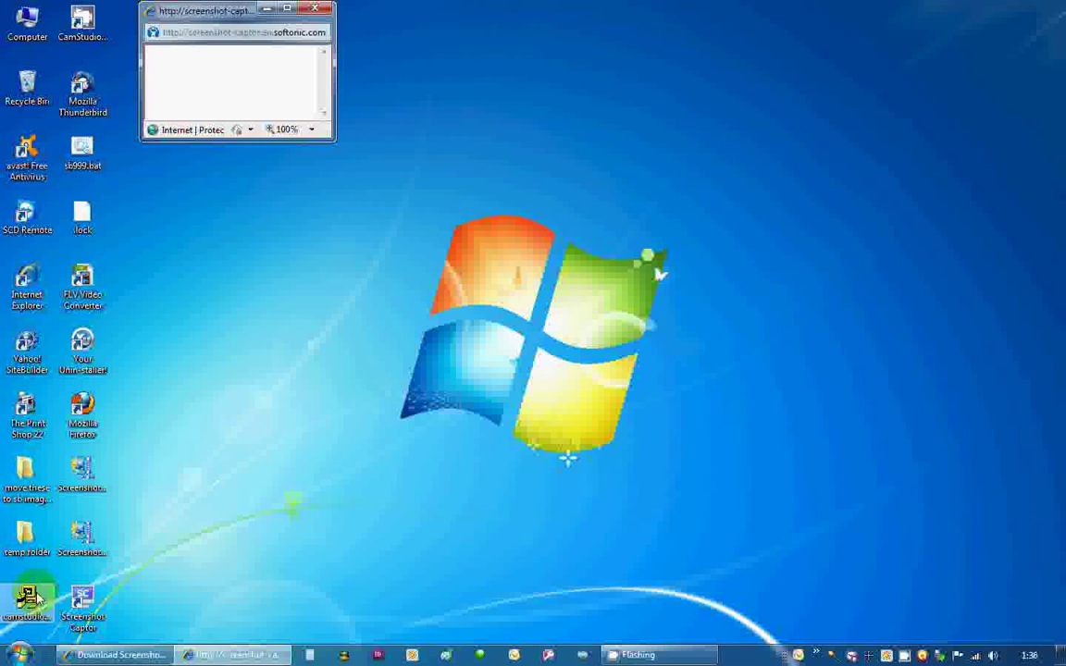
Launch Screenshot Captor from the desktop and close the leftover Softonic pop-up window.
{"action": "double_click", "coordinate": [86, 611]}
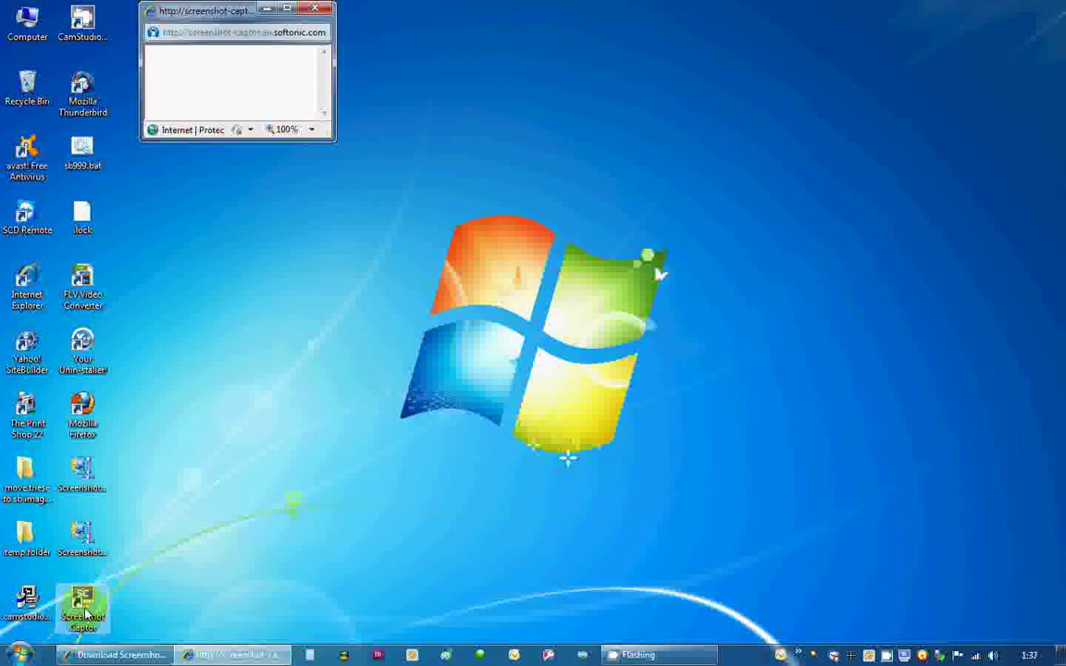
{"action": "left_click", "coordinate": [319, 10]}
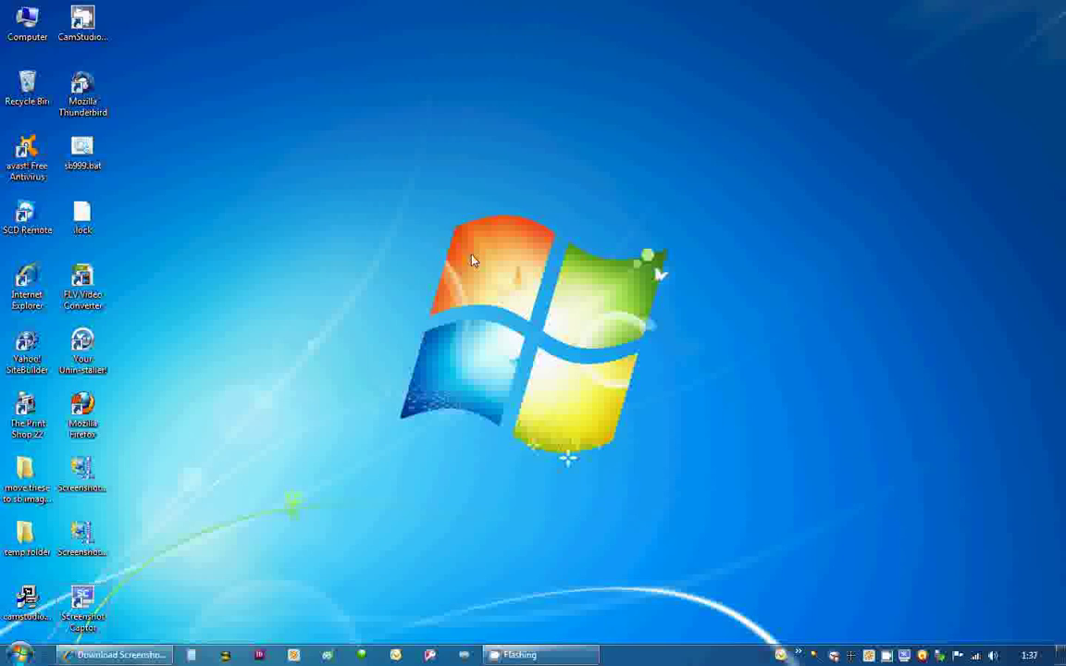
Return to the browser and reopen the screen snapshot instructions on Sacramento Computer Doctor's Latest Tips page.
{"action": "left_click", "coordinate": [159, 653]}
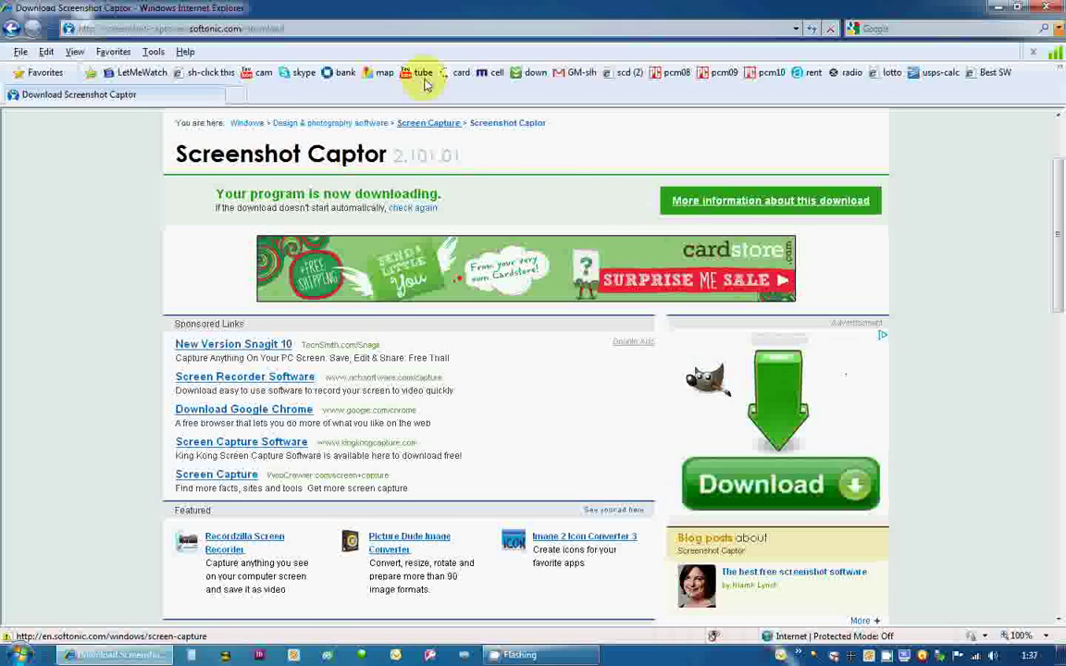
{"action": "left_click", "coordinate": [113, 50]}
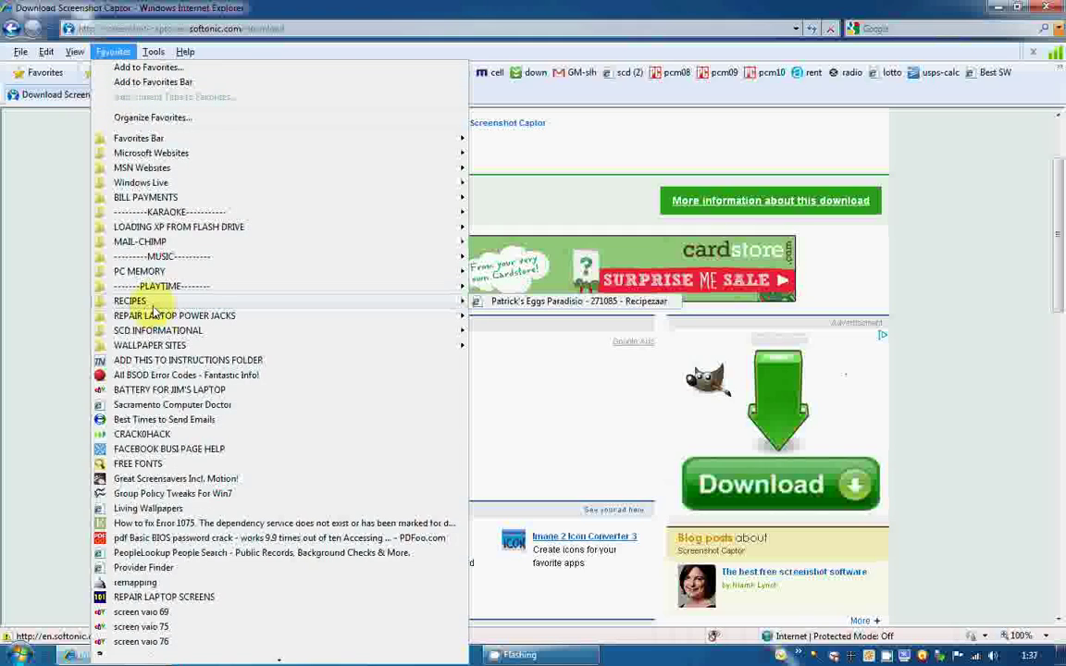
{"action": "left_click", "coordinate": [166, 404]}
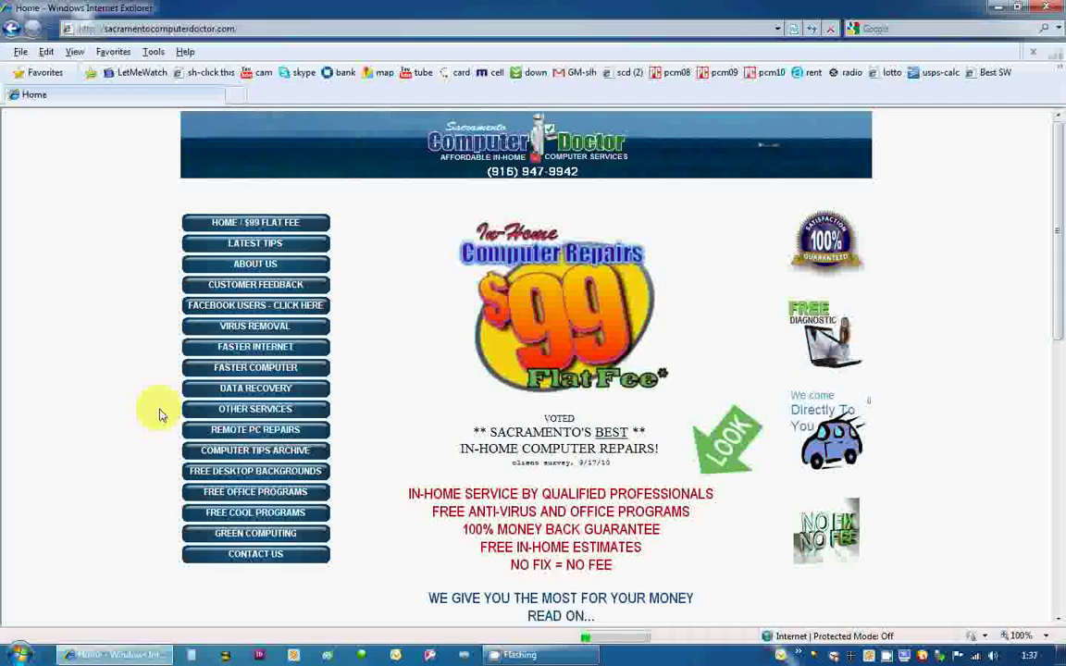
{"action": "left_click", "coordinate": [306, 246]}
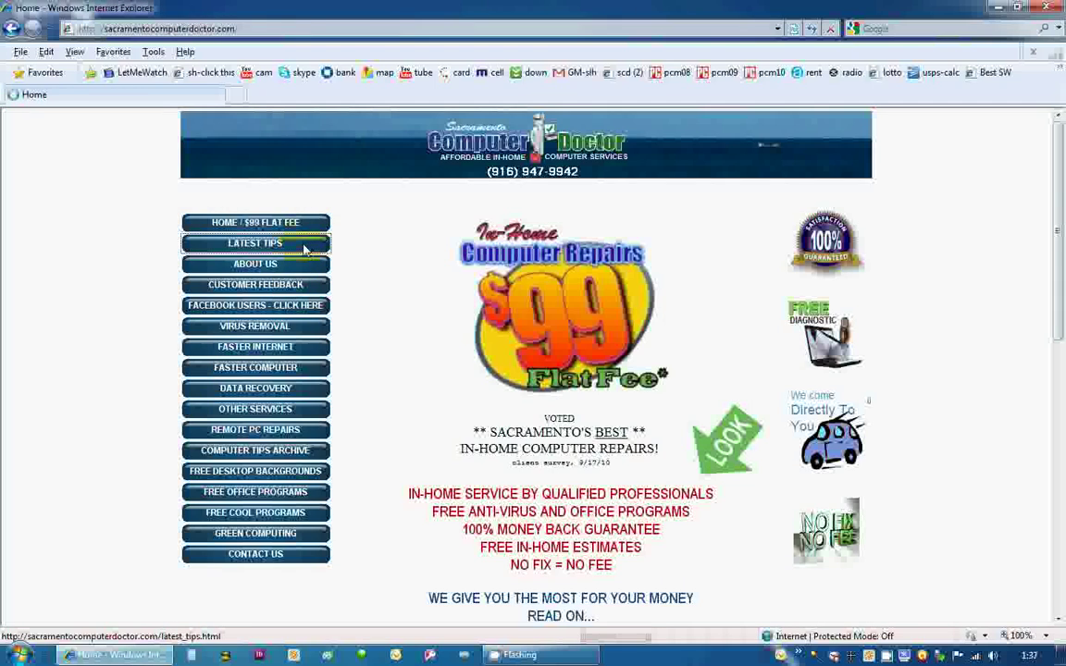
{"action": "scroll", "coordinate": [595, 376], "scroll_direction": "down", "scroll_amount": 7}
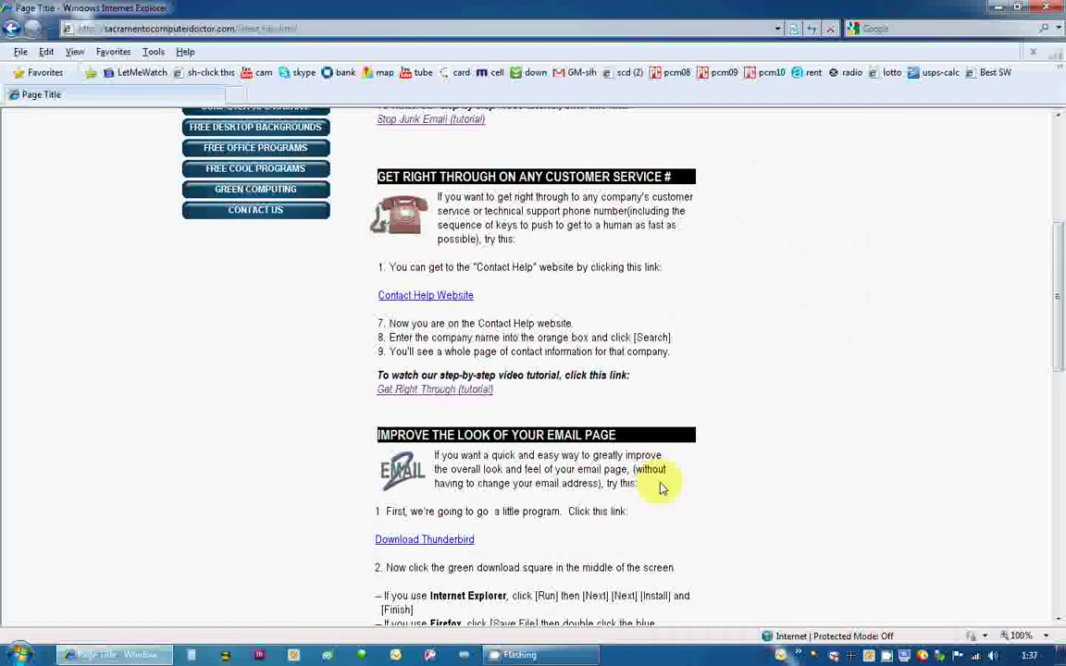
{"action": "scroll", "coordinate": [664, 499], "scroll_direction": "down", "scroll_amount": 5}
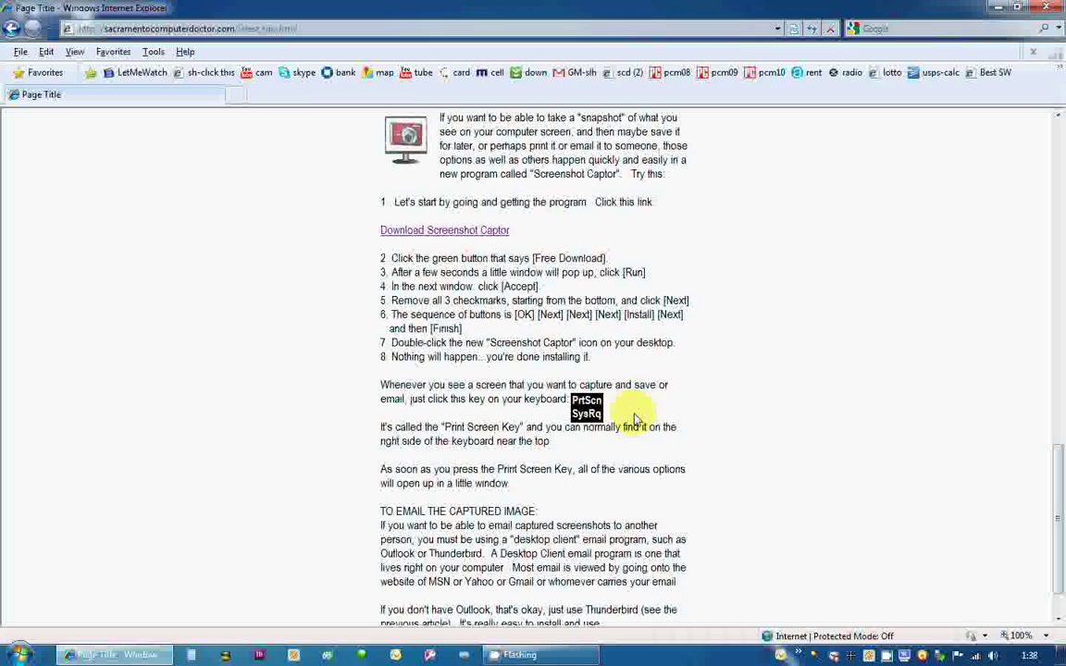
Capture the tips page twice with Screenshot Captor, closing the New Screenshot dialog after each capture.
{"action": "key", "text": "Print"}
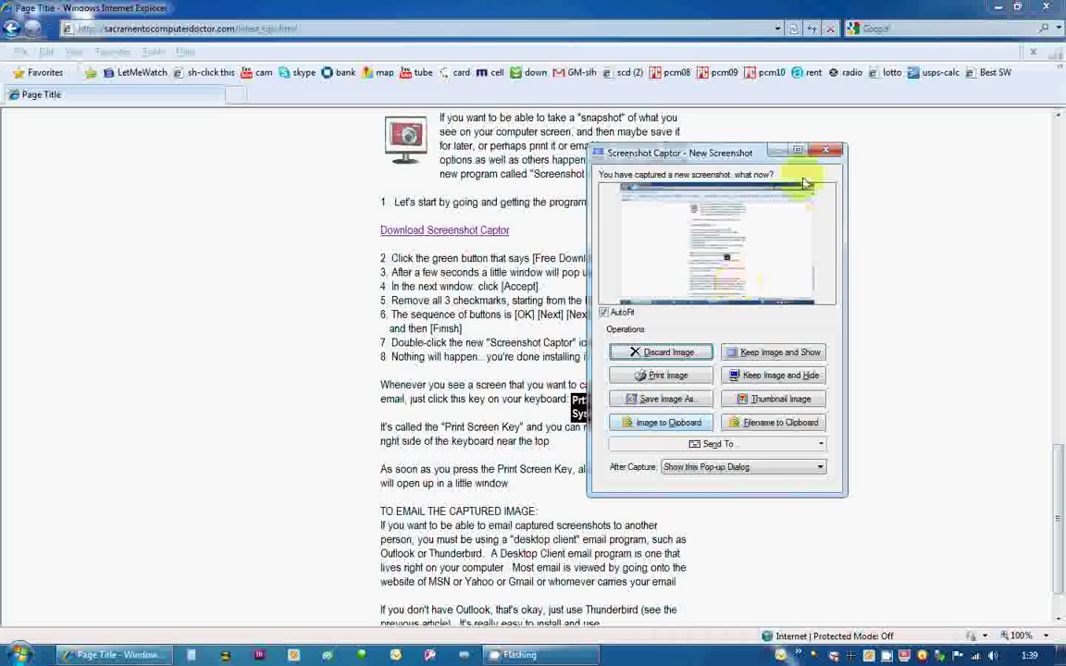
{"action": "left_click", "coordinate": [826, 151]}
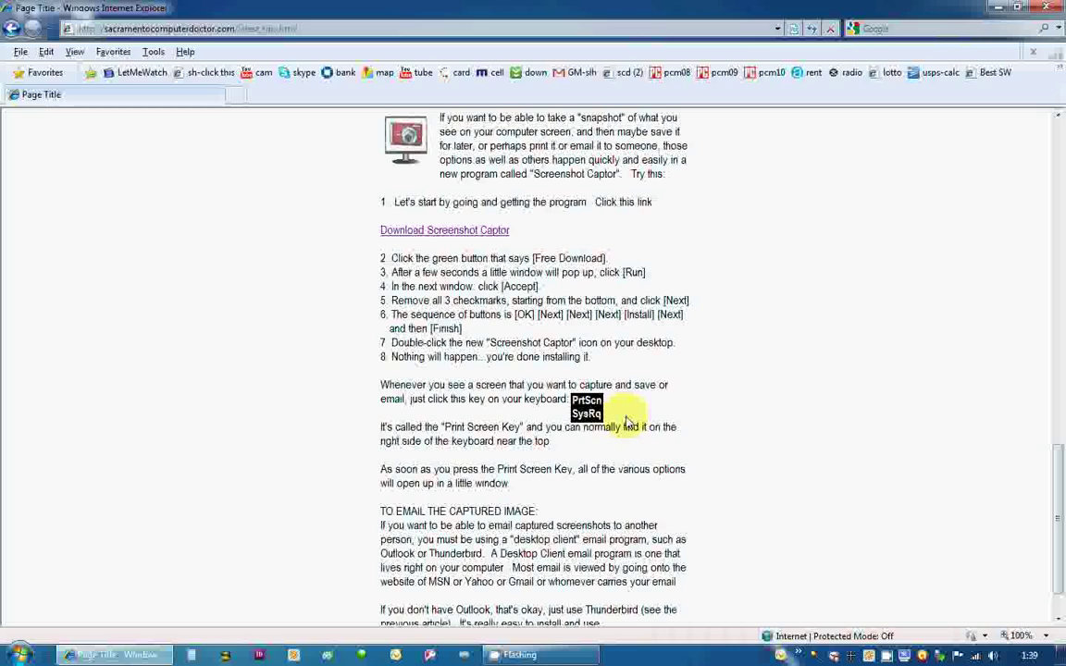
{"action": "key", "text": "Print"}
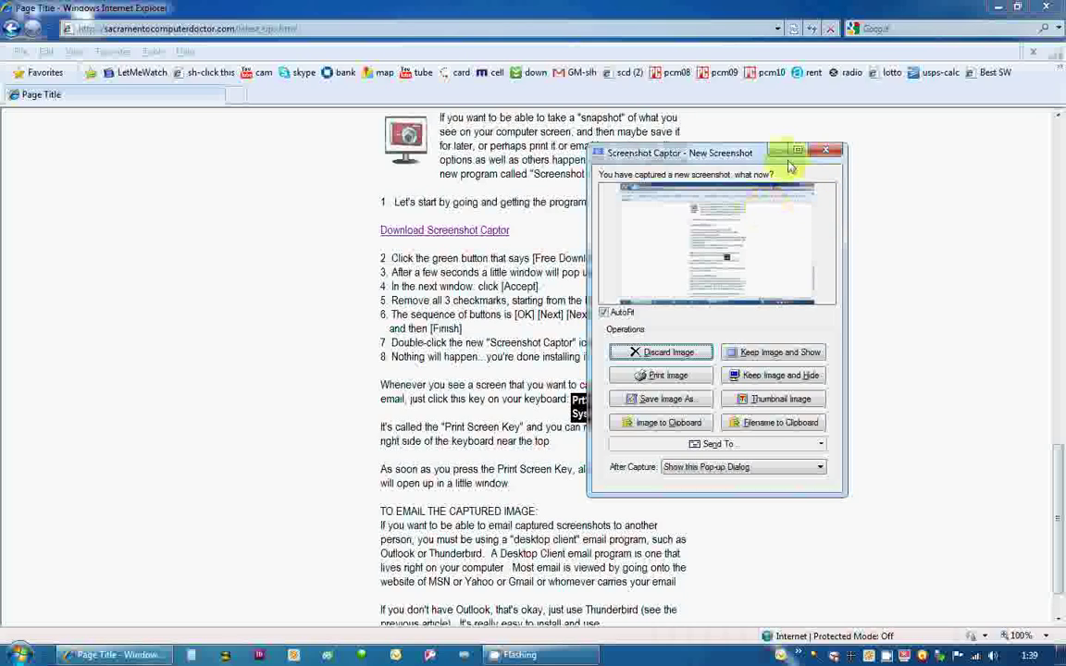
{"action": "left_click", "coordinate": [830, 153]}
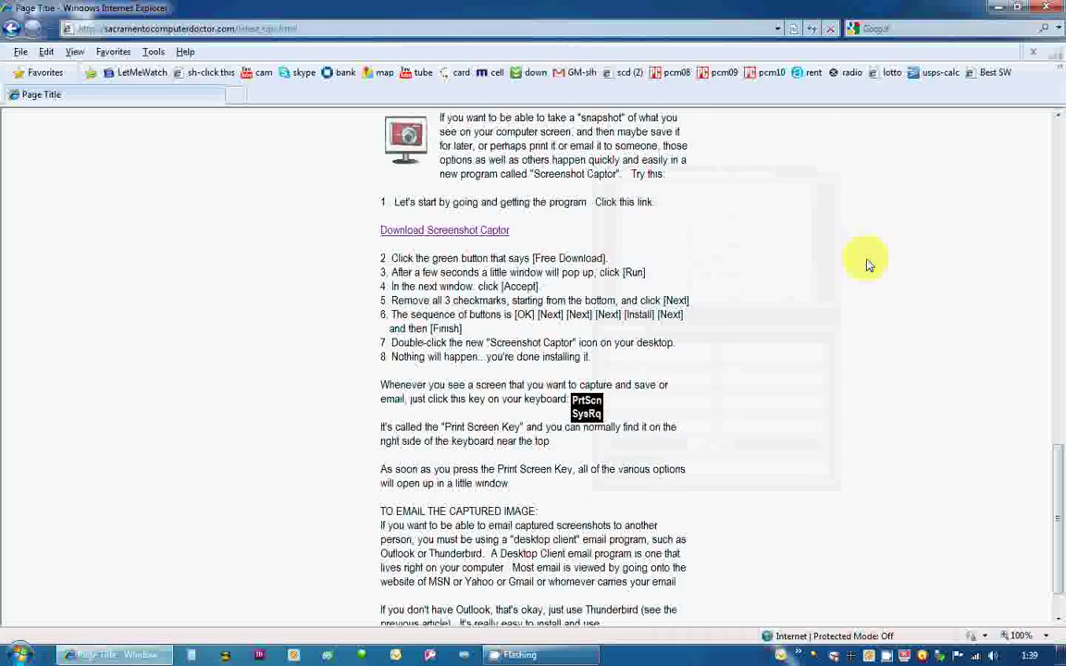